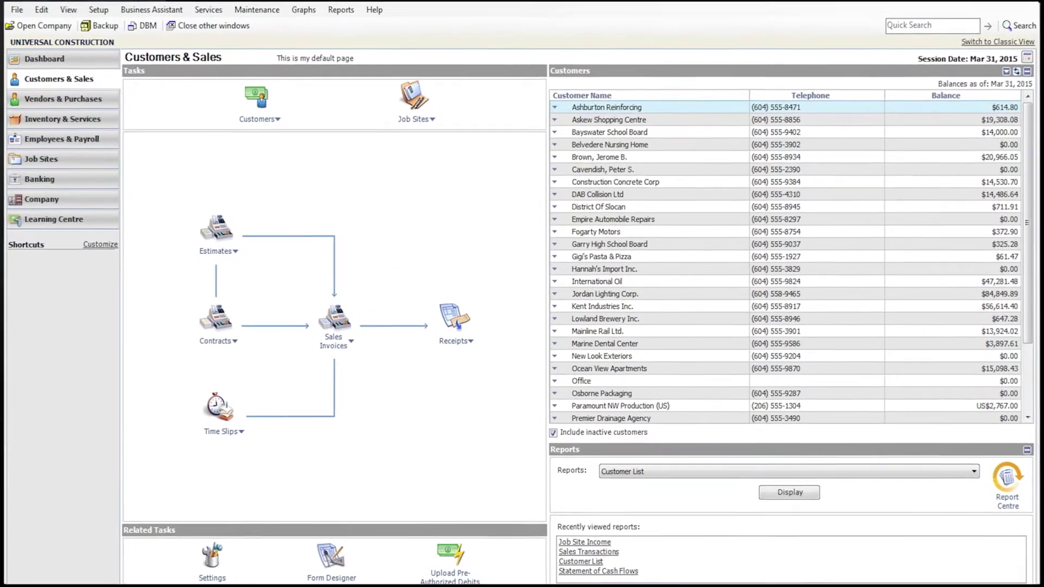
Step: Display the Job Site Income Summary report for Jul 01, 2014 to Mar 31, 2015 from Report Centre
left_click(1007, 479)
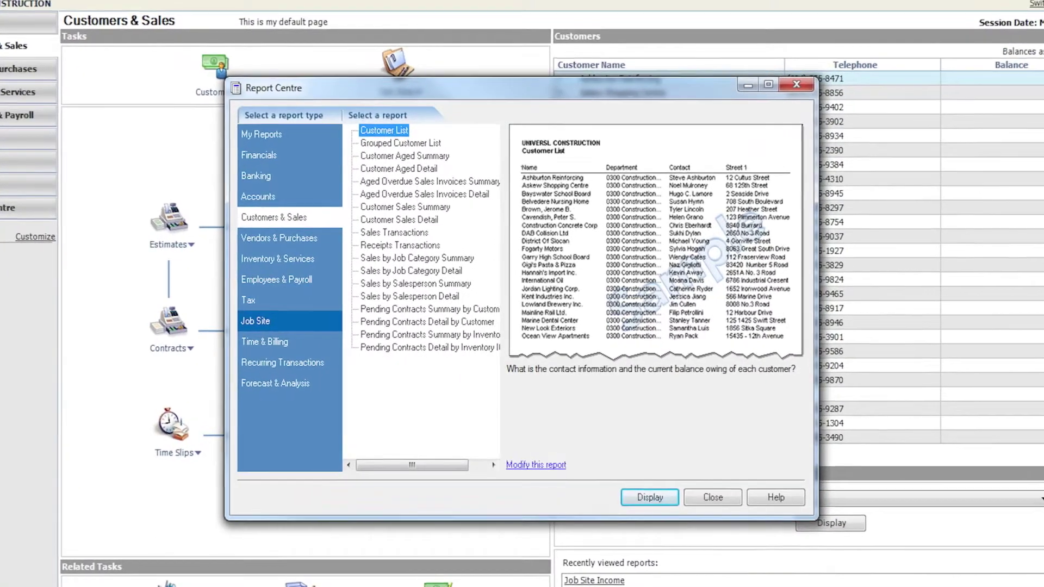
left_click(268, 319)
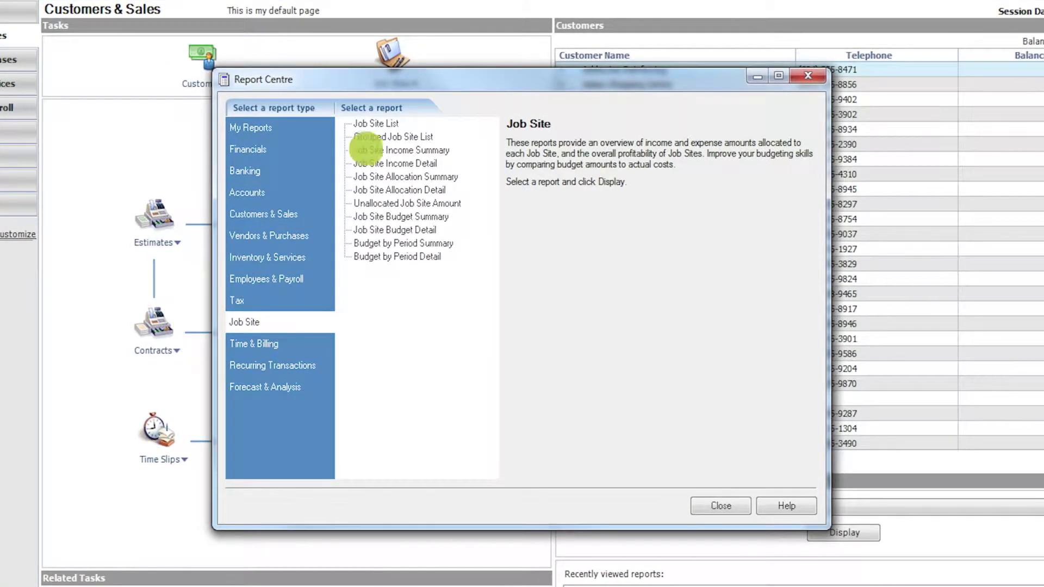
left_click(365, 149)
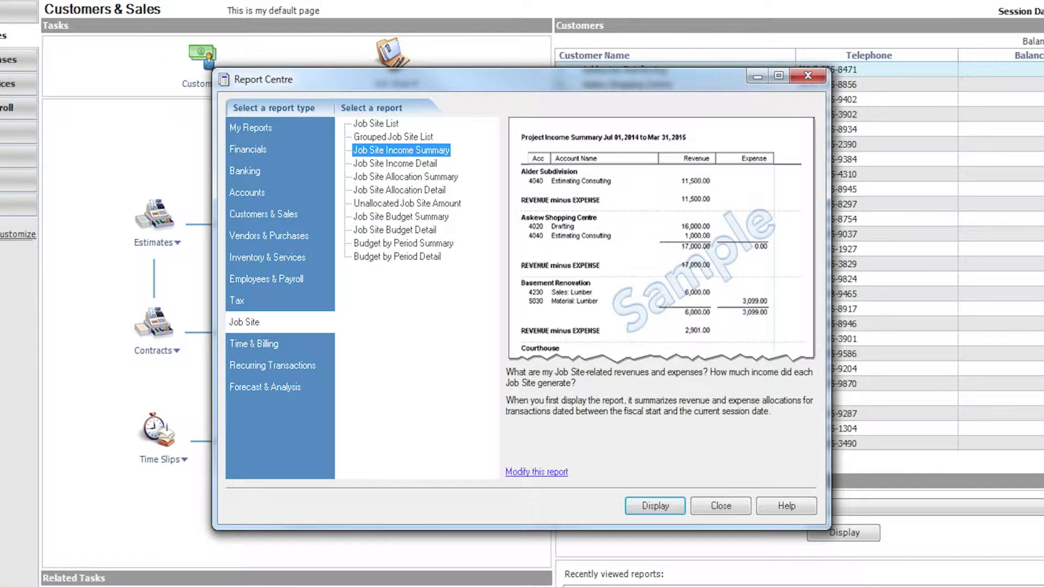
left_click(655, 507)
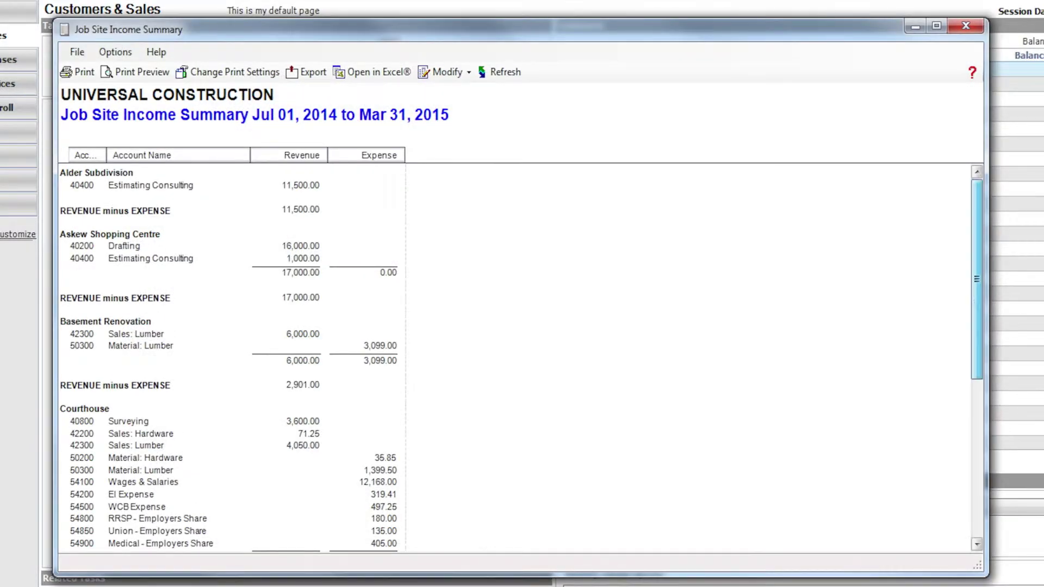
scroll(523, 359, "down", 3)
scroll(522, 359, "down", 3)
scroll(523, 359, "down", 3)
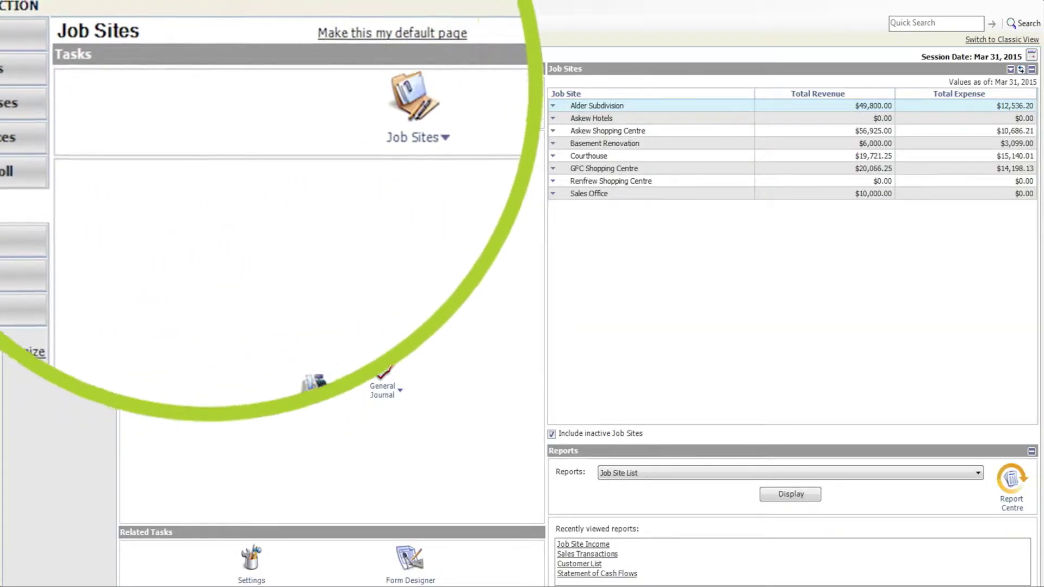
Step: Choose Add Job Site from the Job Sites icon menu for a blank record
left_click(365, 110)
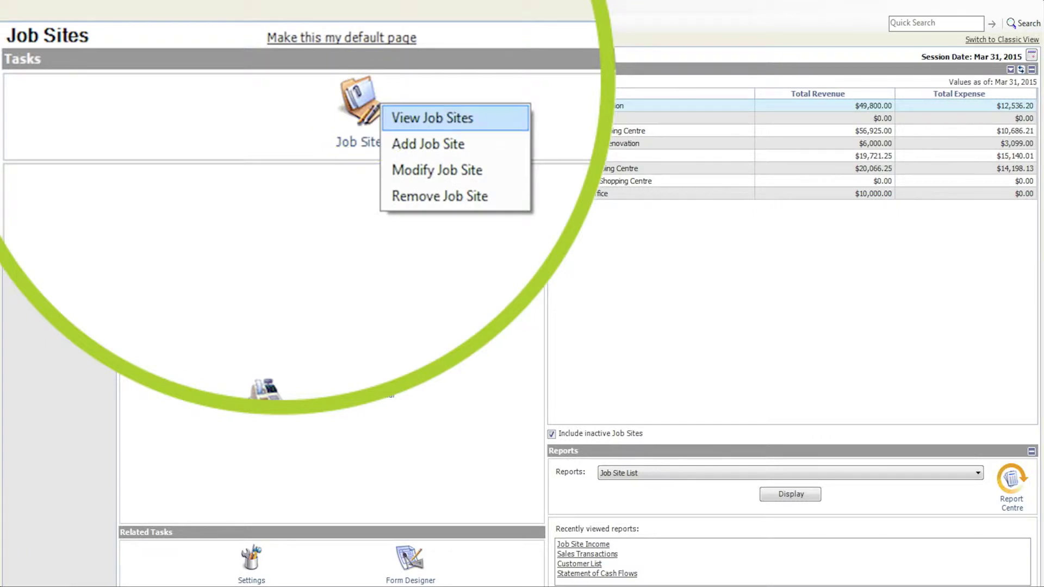
left_click(428, 144)
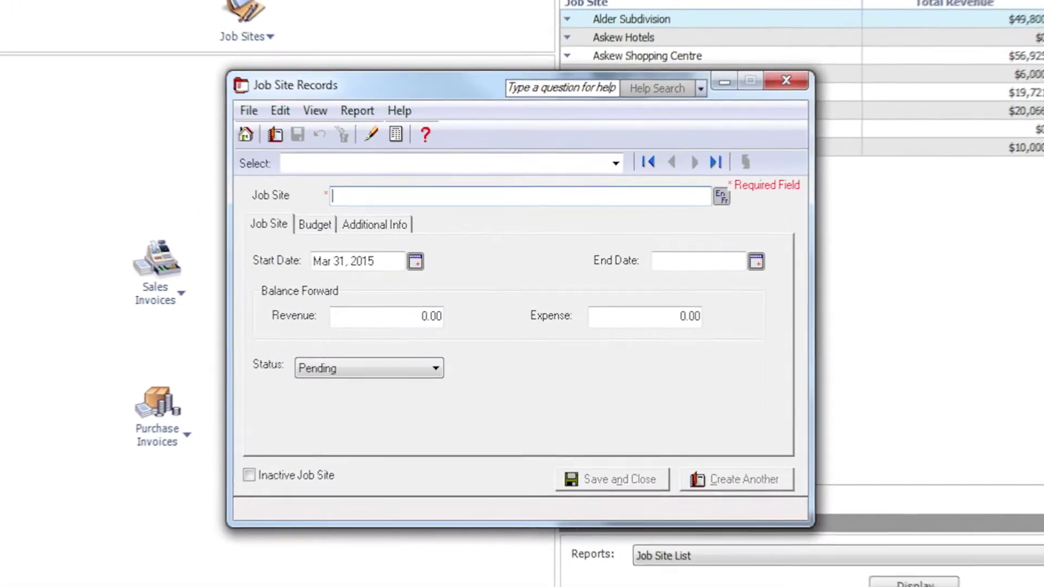
type("Askew Golf Course")
Step: Set the job site's start date to Apr 02, 2015 and end date to Jun 24, 2015
left_click(406, 258)
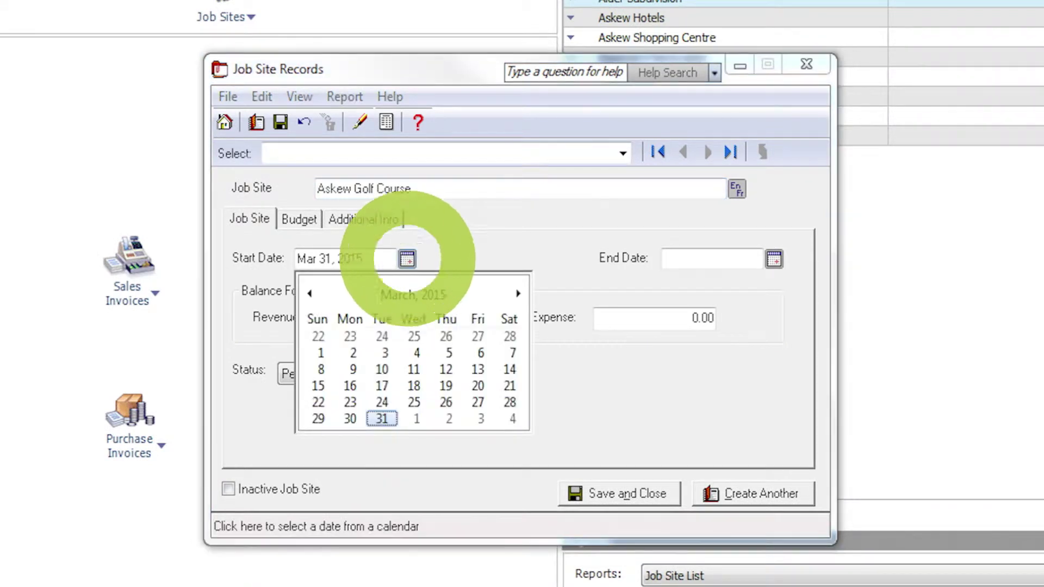
left_click(447, 418)
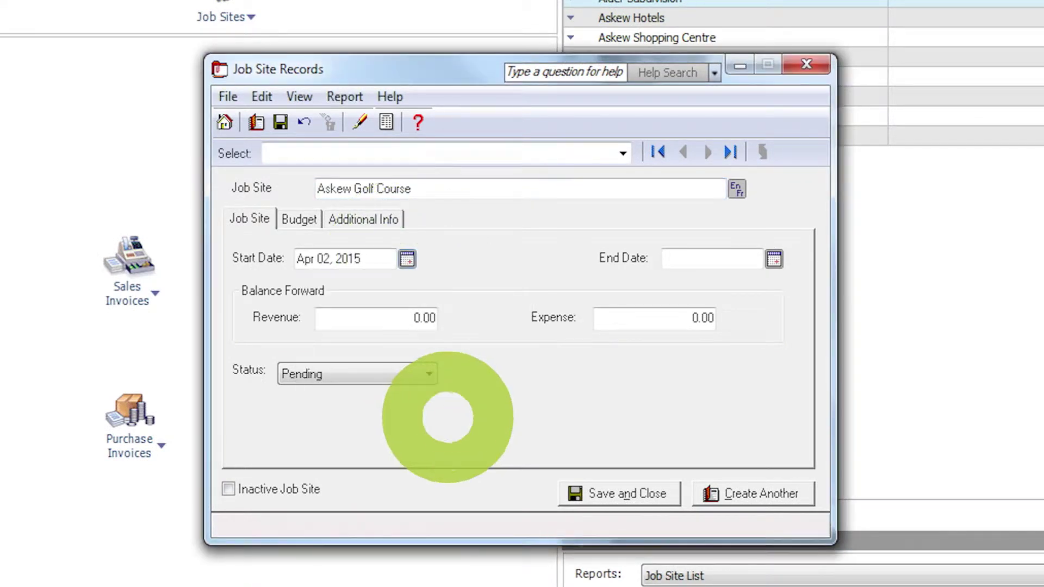
left_click(774, 258)
left_click(885, 294)
left_click(885, 294)
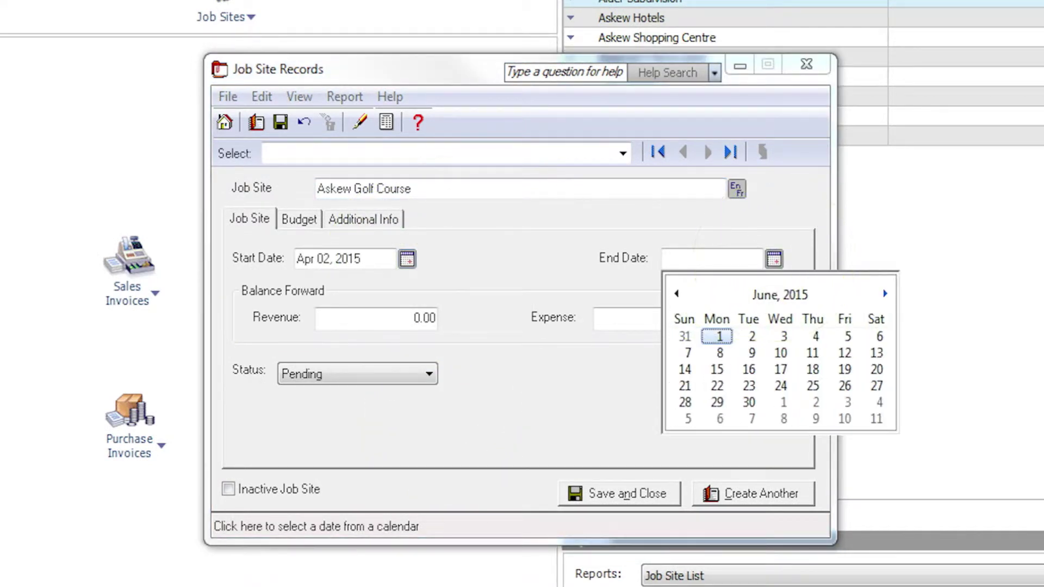
left_click(781, 385)
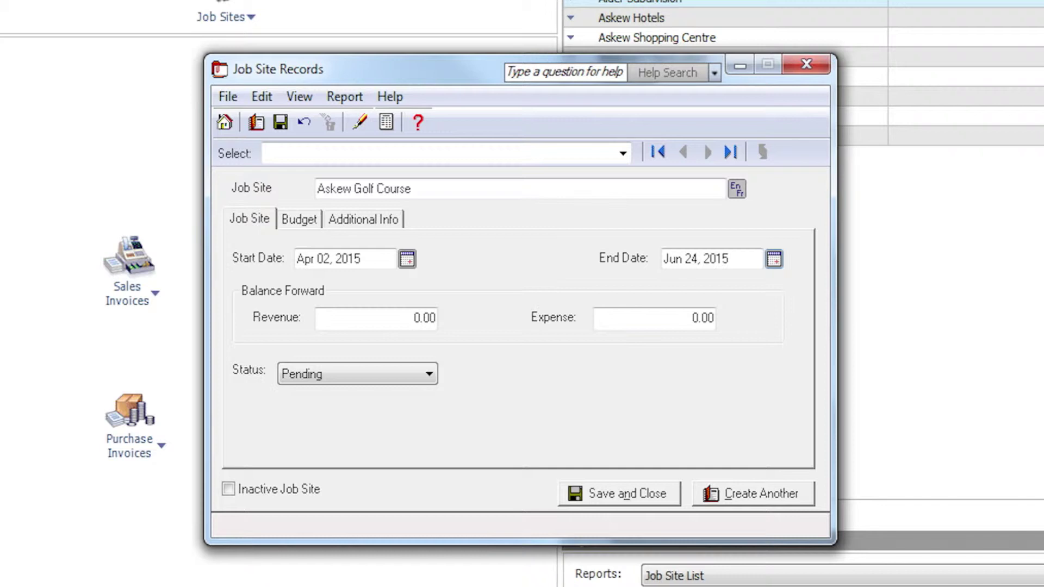
Step: Set the status to In Progress, turn on Budget this Job Site, and save the record
left_click(315, 373)
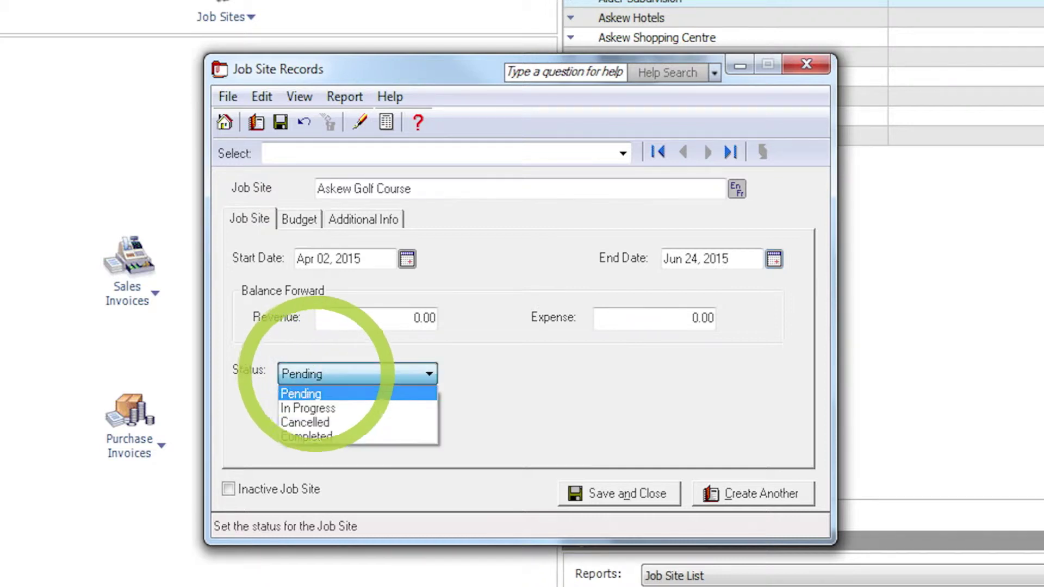
left_click(285, 407)
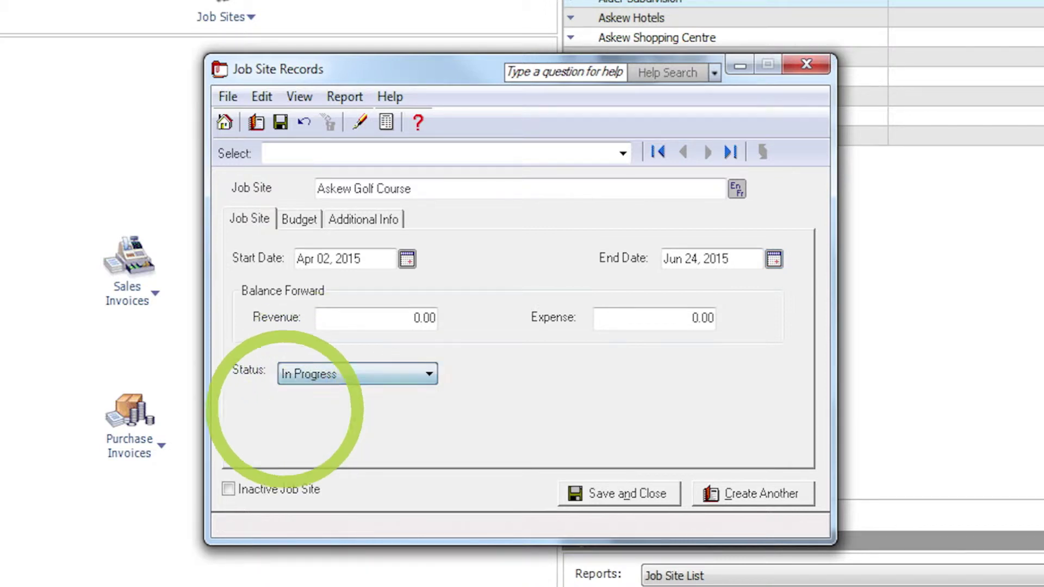
left_click(299, 219)
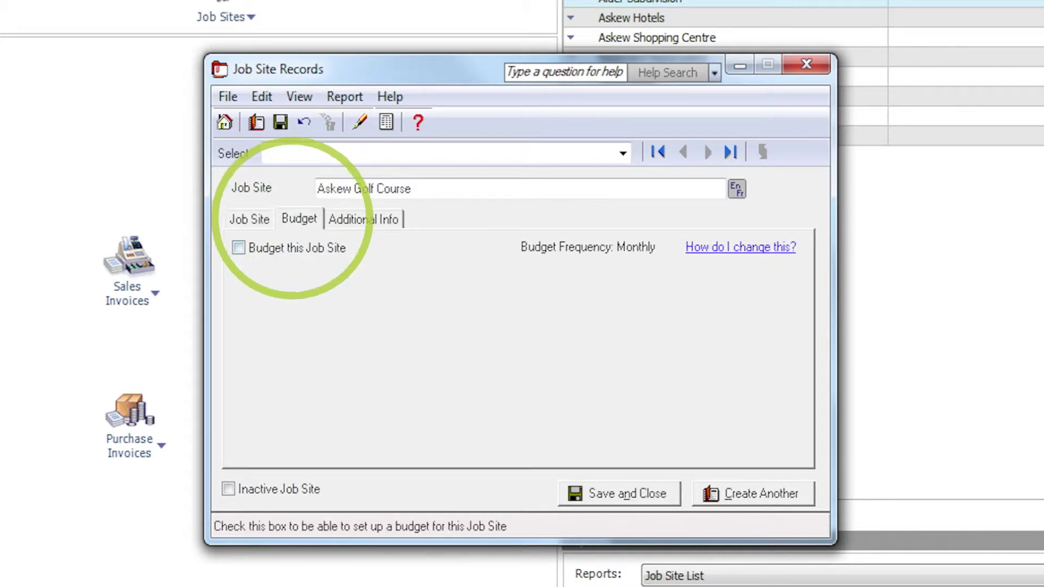
left_click(239, 247)
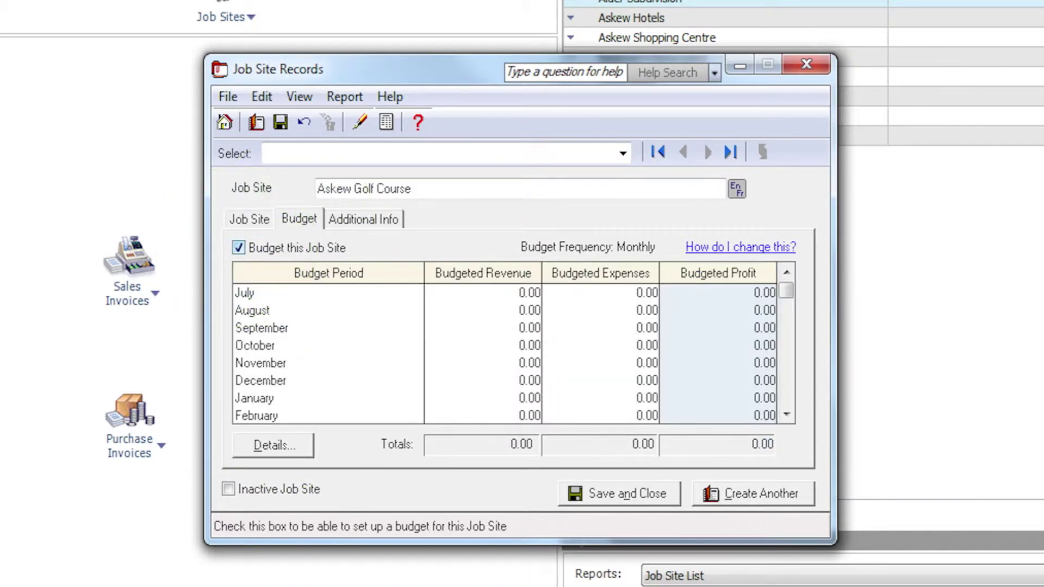
left_click(627, 493)
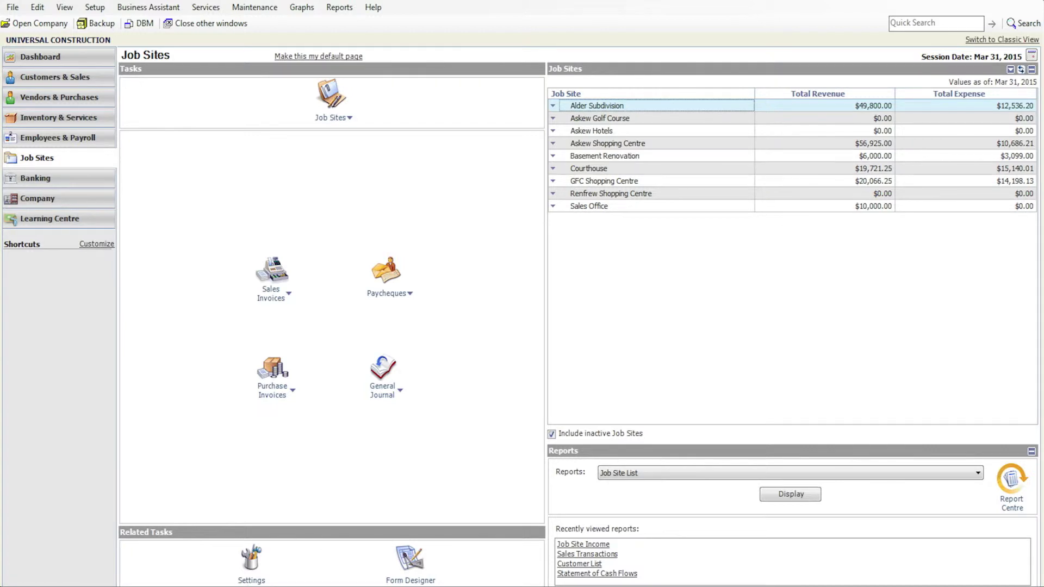
left_click(275, 292)
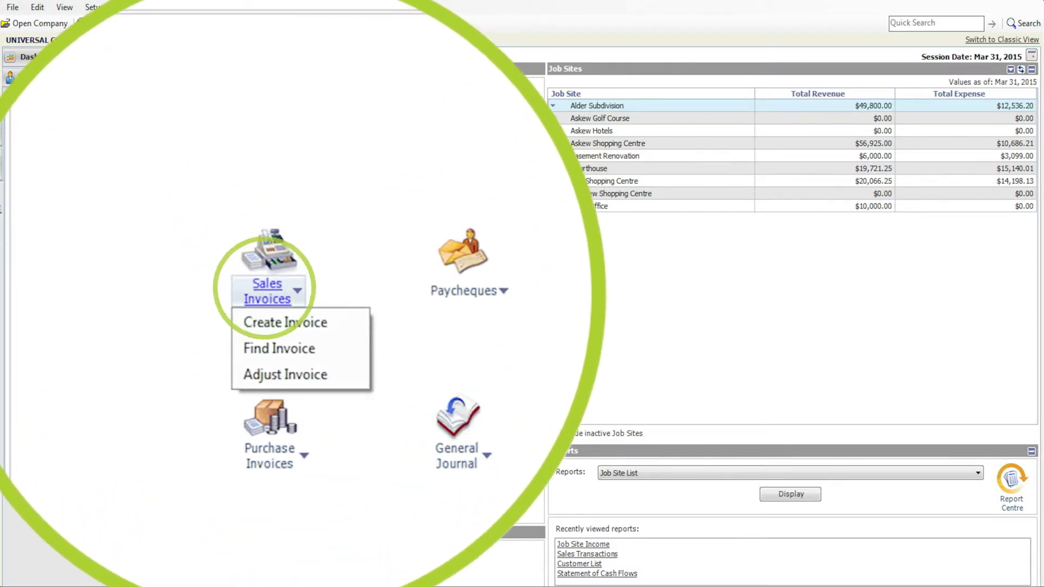
left_click(277, 348)
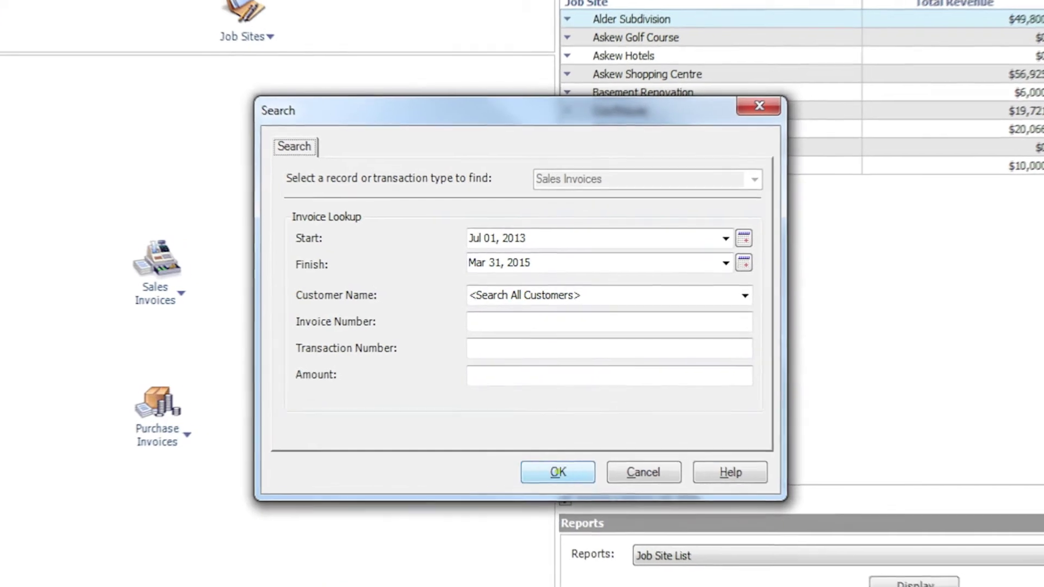
Step: Confirm the Find Invoice search to list existing sales invoices
left_click(558, 472)
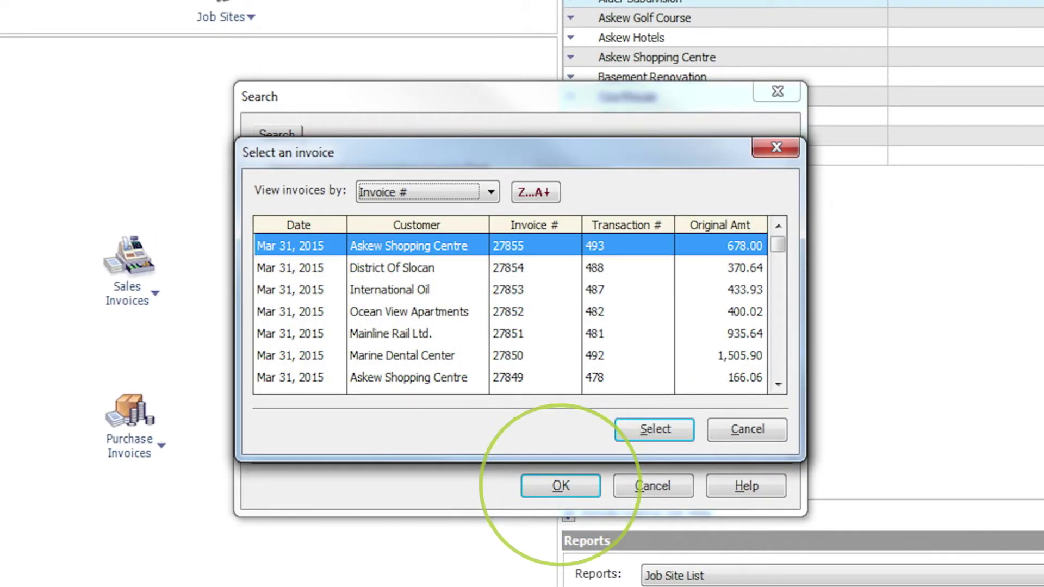
scroll(510, 311, "down", 2)
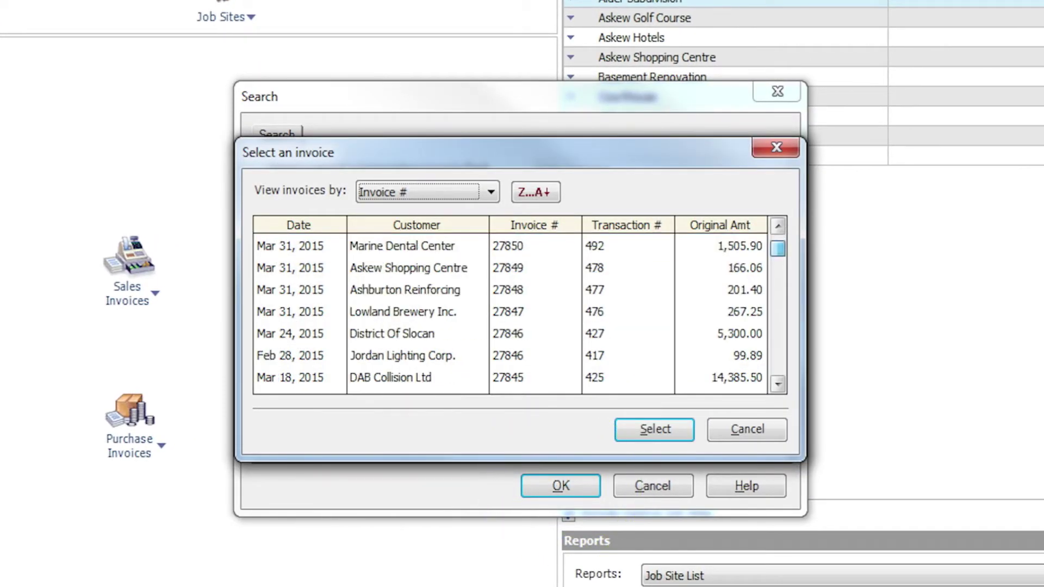
scroll(510, 312, "down", 1)
scroll(510, 311, "down", 2)
scroll(510, 311, "down", 5)
scroll(510, 312, "down", 4)
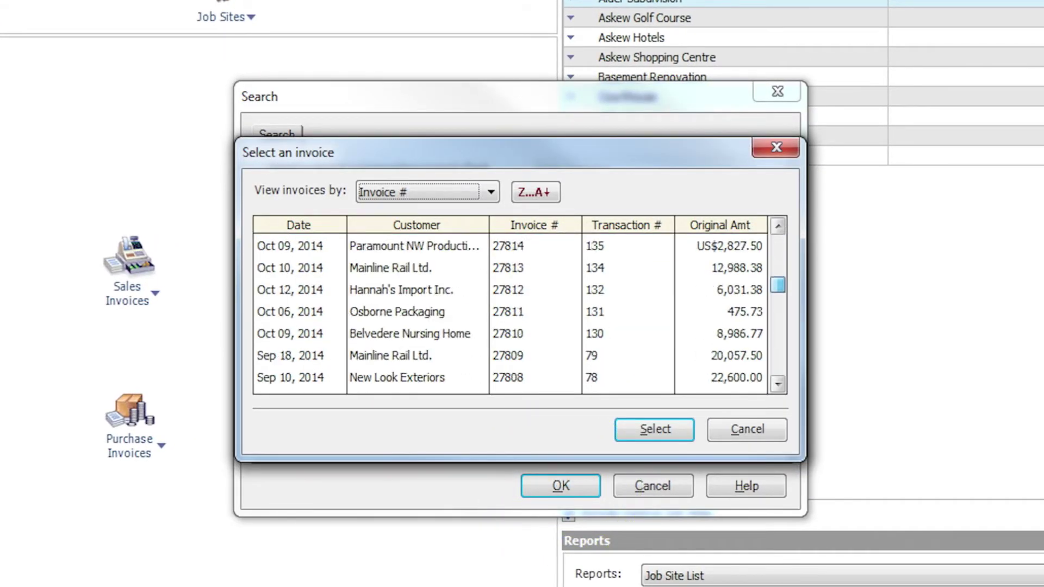